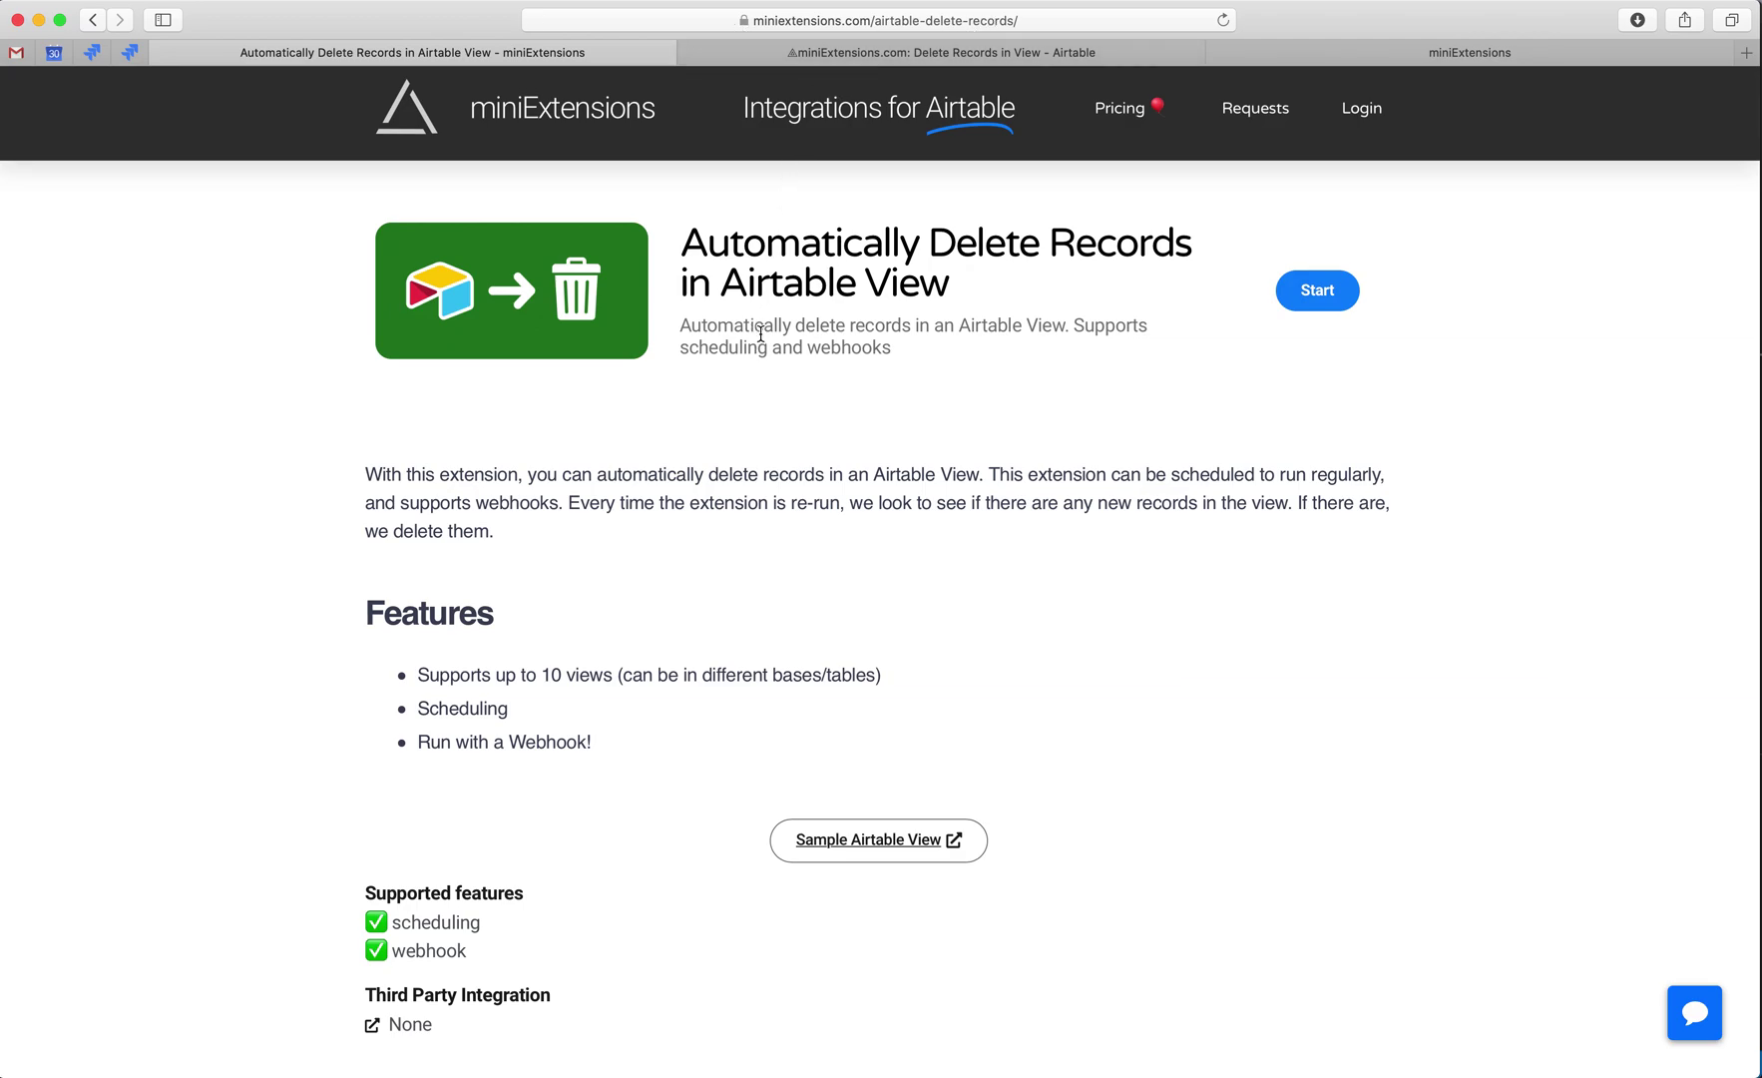
# Step: Switch from the miniExtensions product page to the Airtable base tab
pyautogui.hotkey('ctrl', 'Tab')
pyautogui.scroll(10, 138, 302)
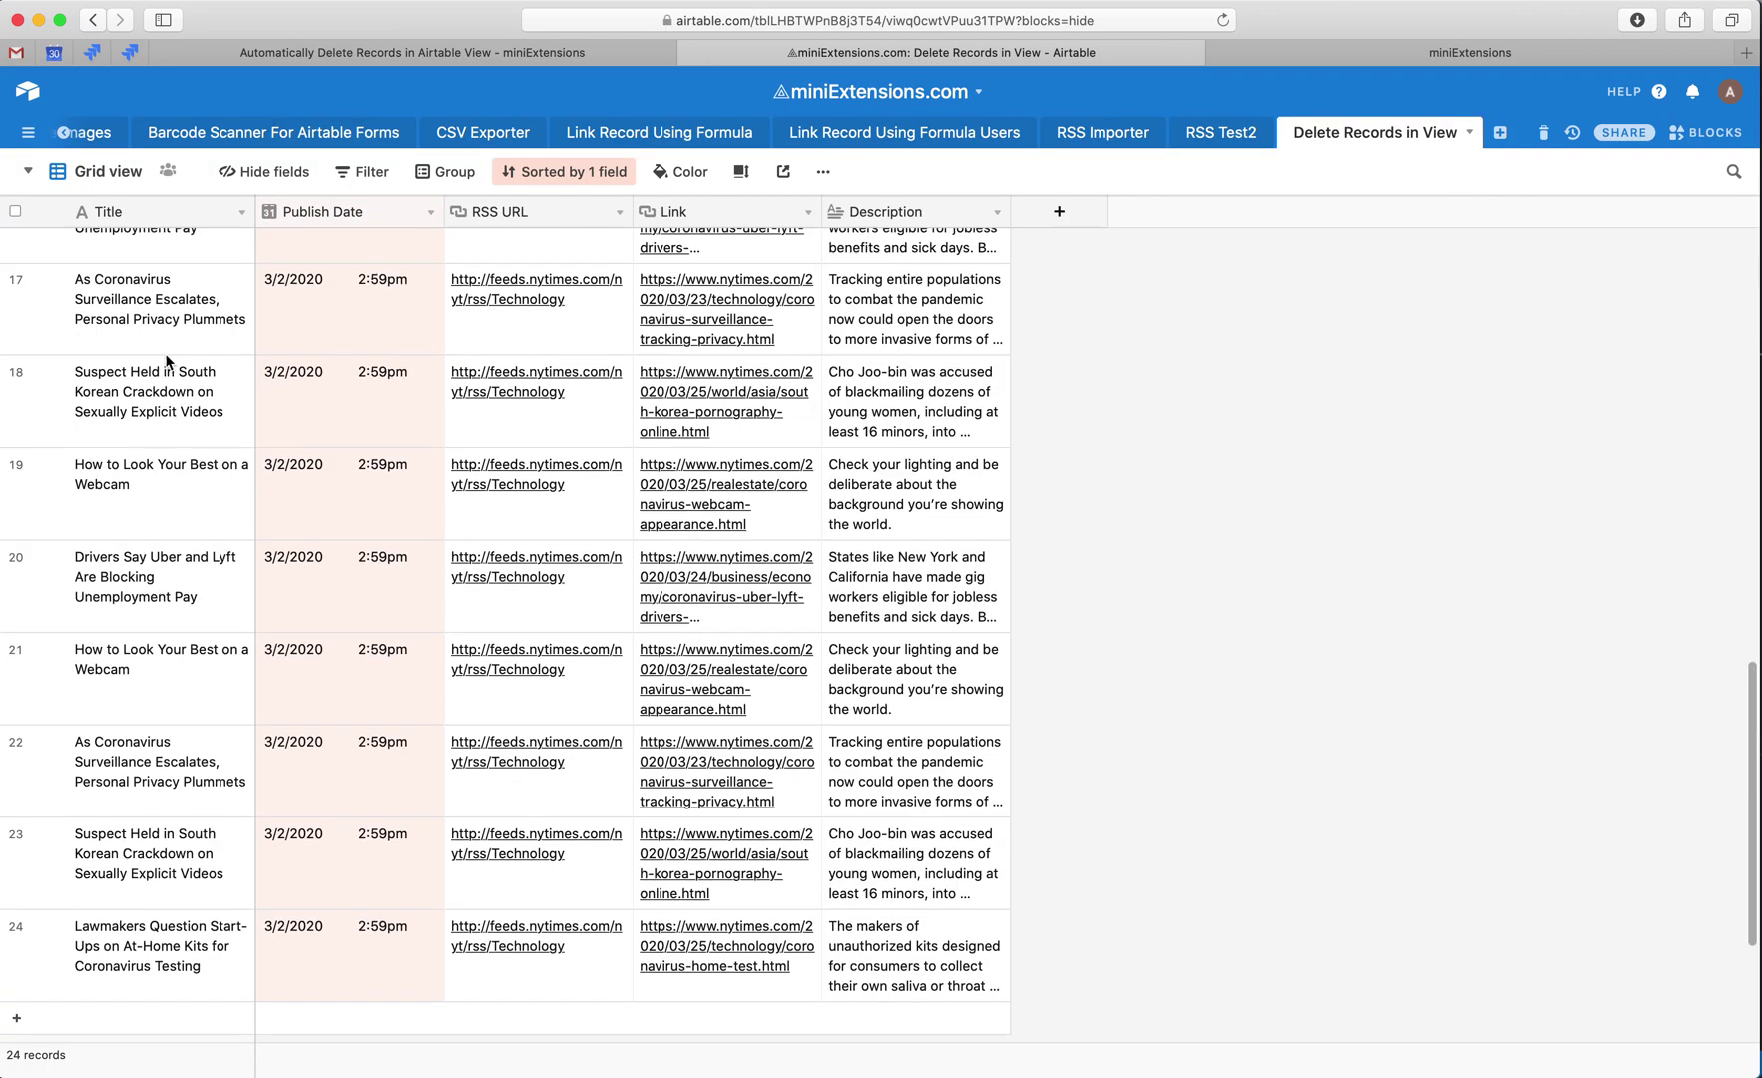
pyautogui.scroll(-1, 418, 348)
pyautogui.scroll(-10, 297, 413)
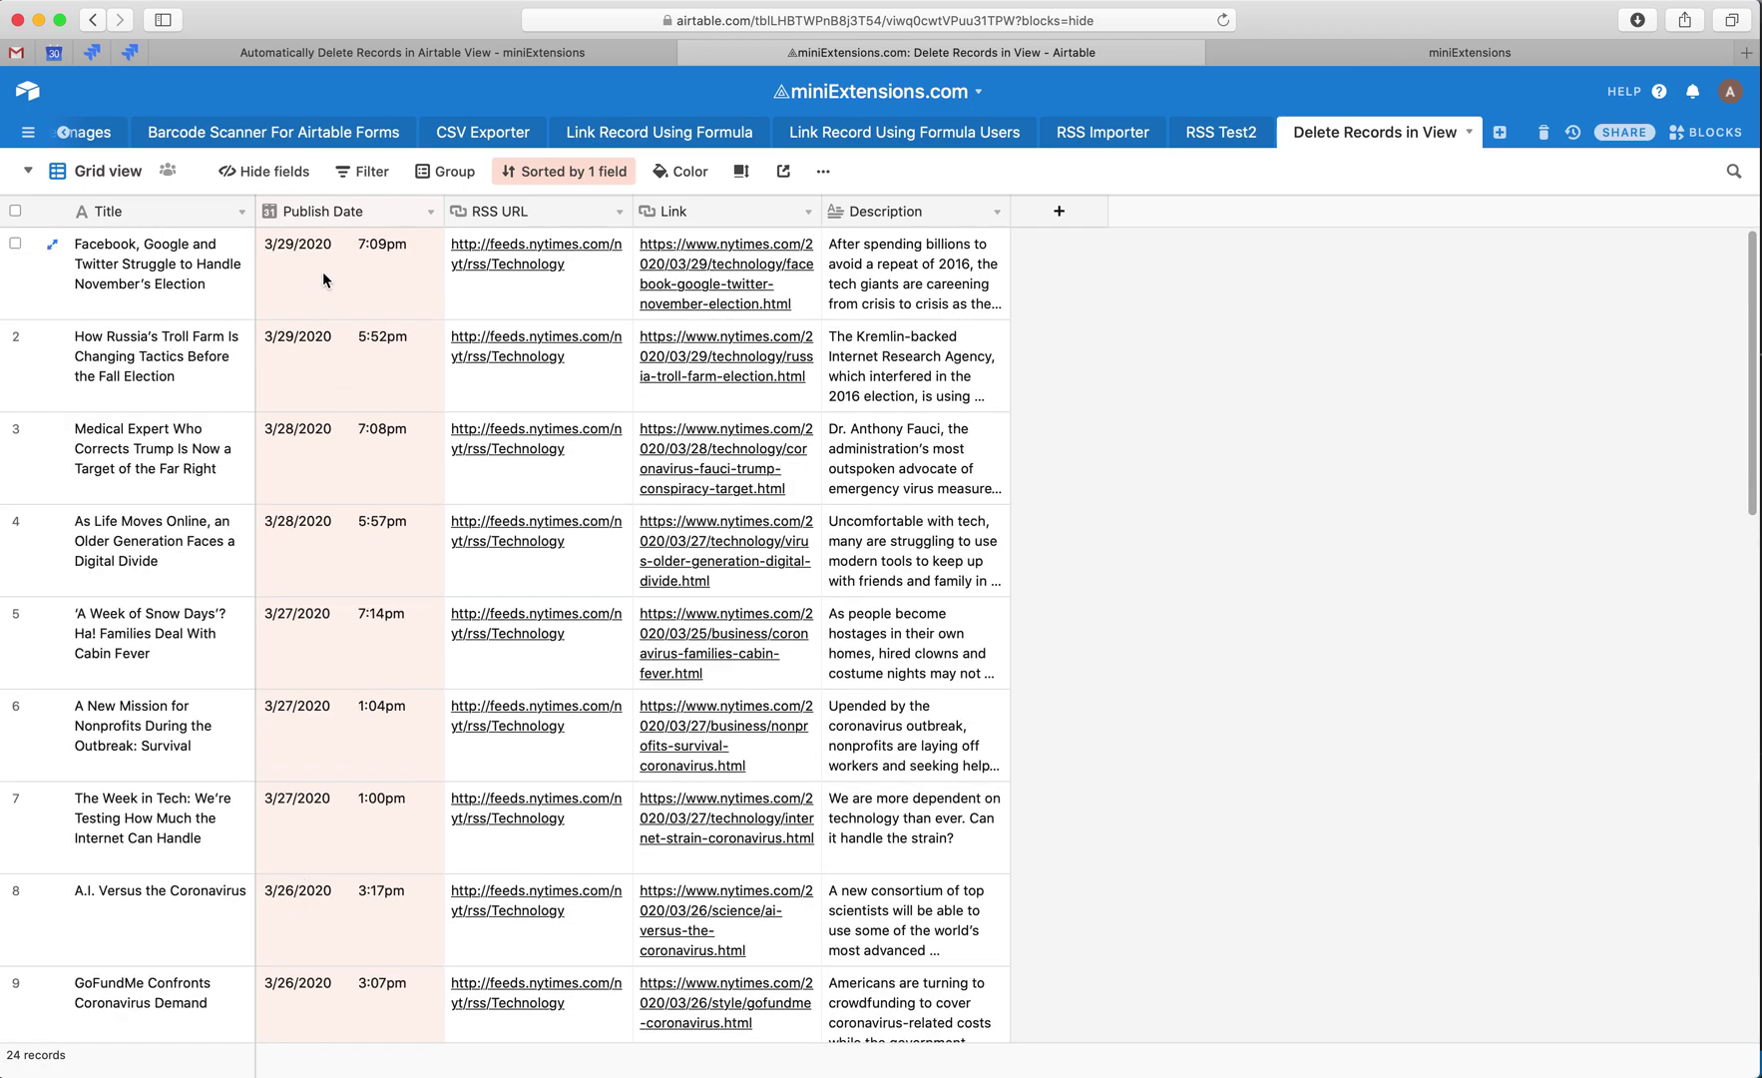
pyautogui.scroll(-1, 242, 626)
pyautogui.scroll(10, 249, 592)
# Step: Switch to the Old Stories view and review its filter for records older than one week
pyautogui.click(86, 175)
pyautogui.click(166, 262)
pyautogui.moveTo(346, 525)
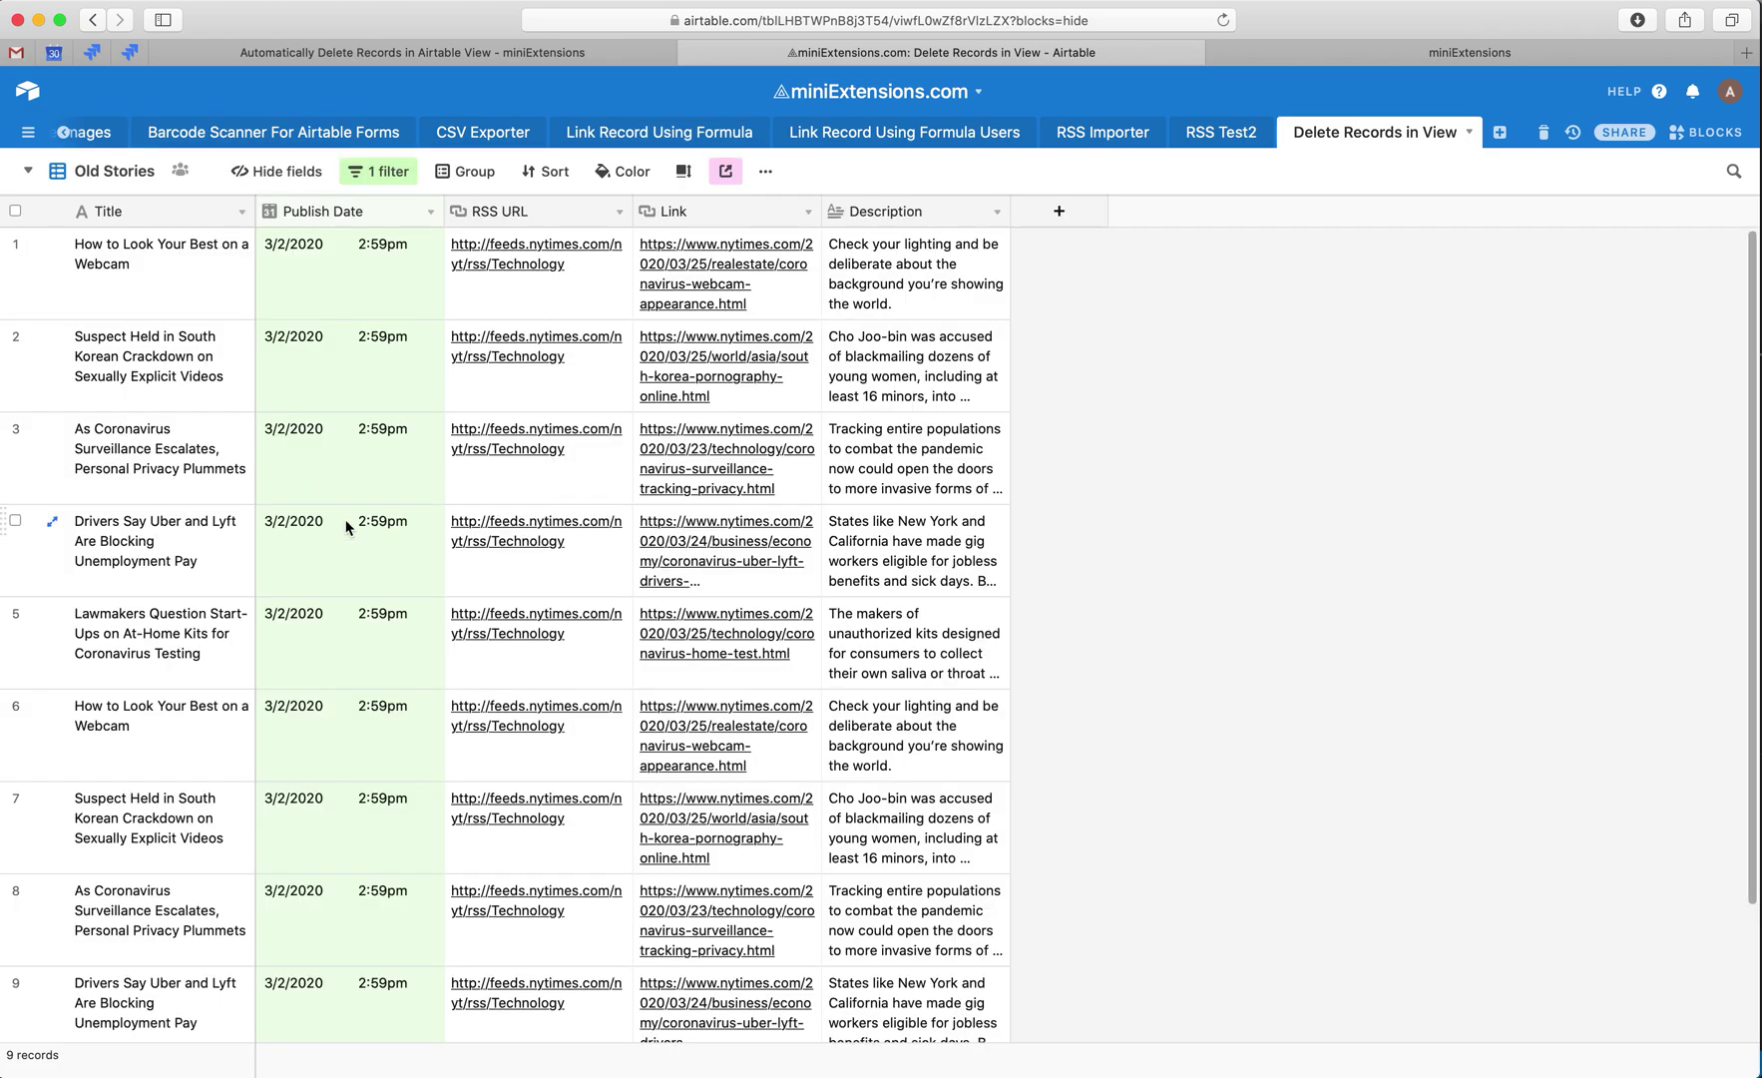
pyautogui.click(378, 171)
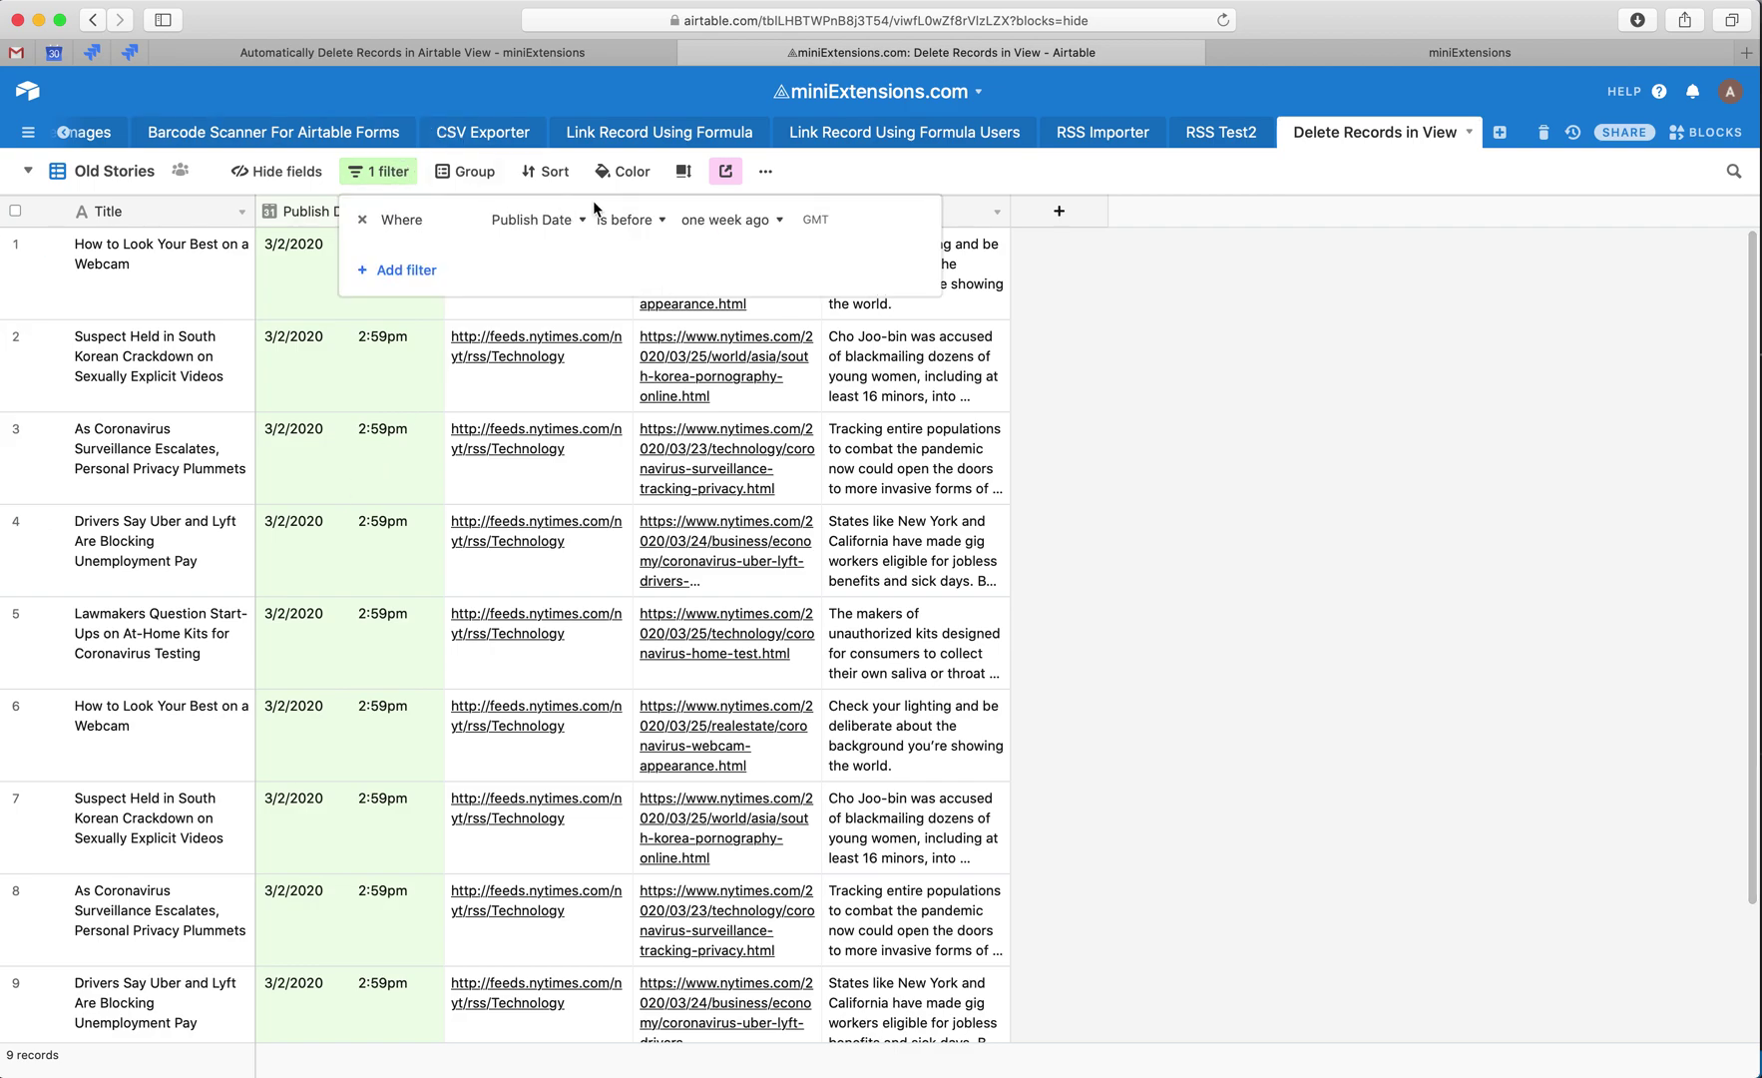
pyautogui.click(1218, 365)
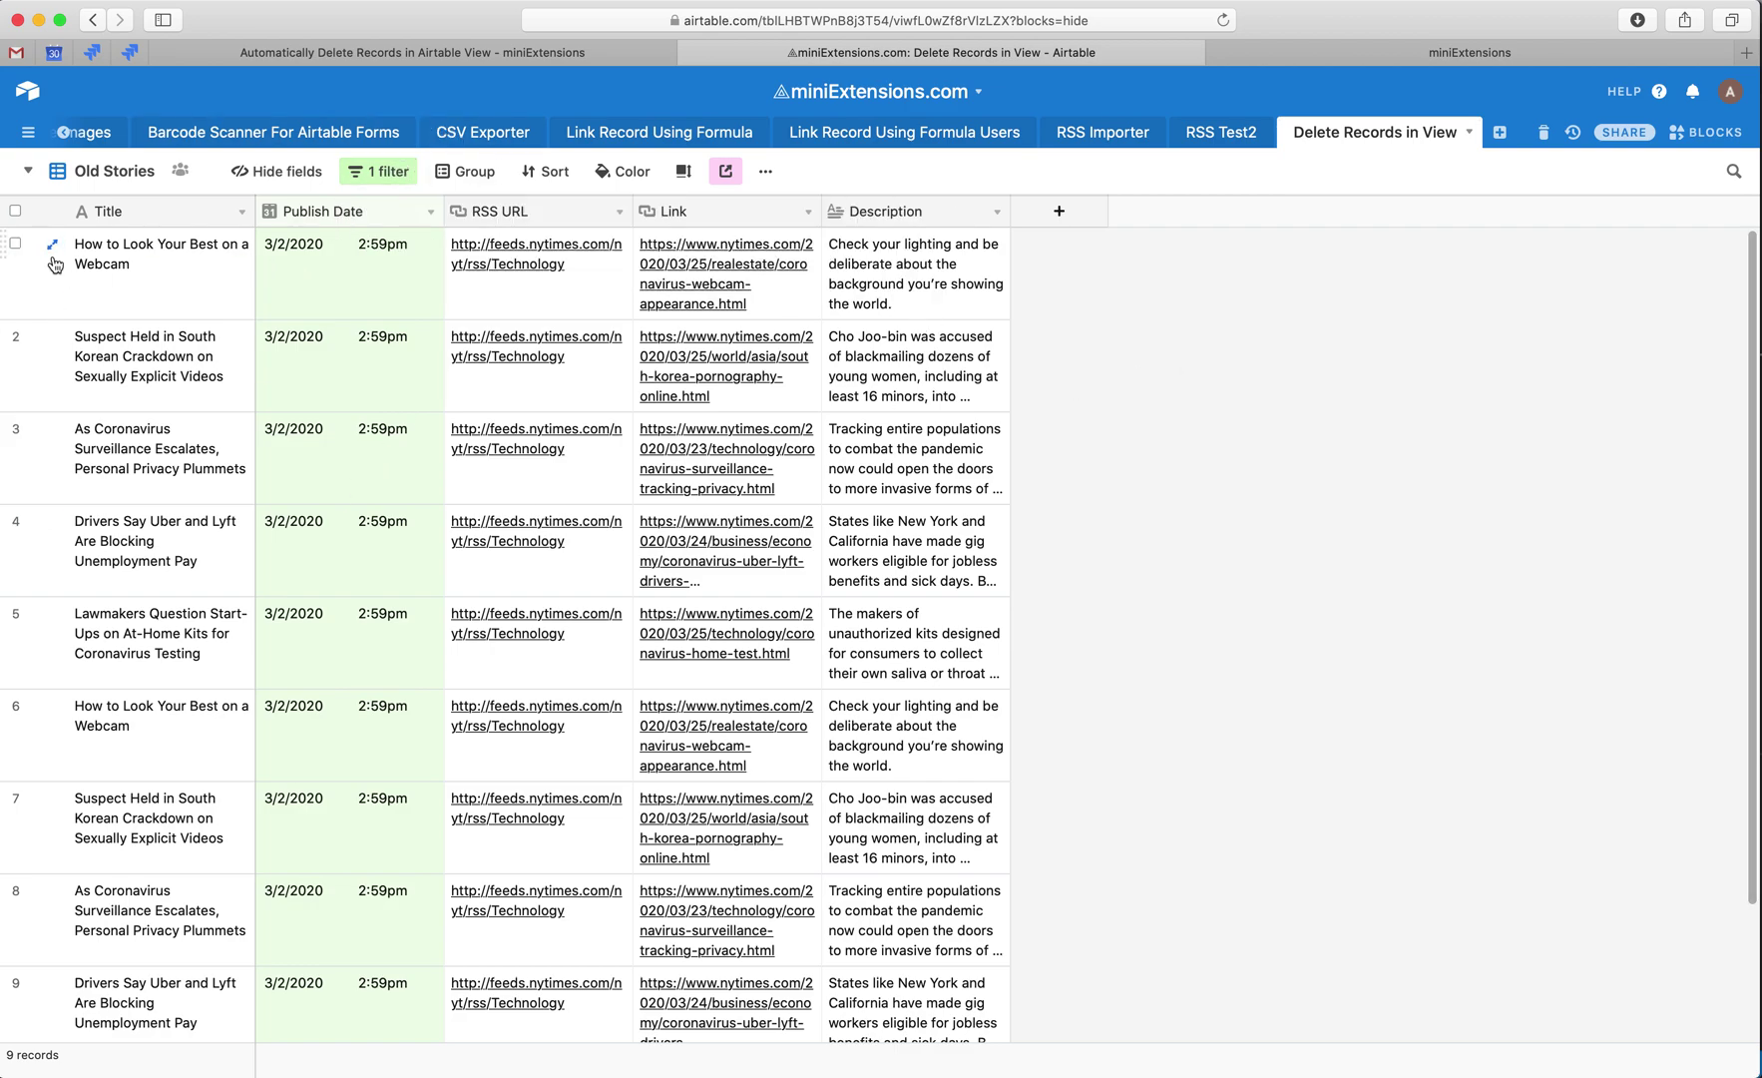
pyautogui.moveTo(542, 620)
pyautogui.click(1384, 53)
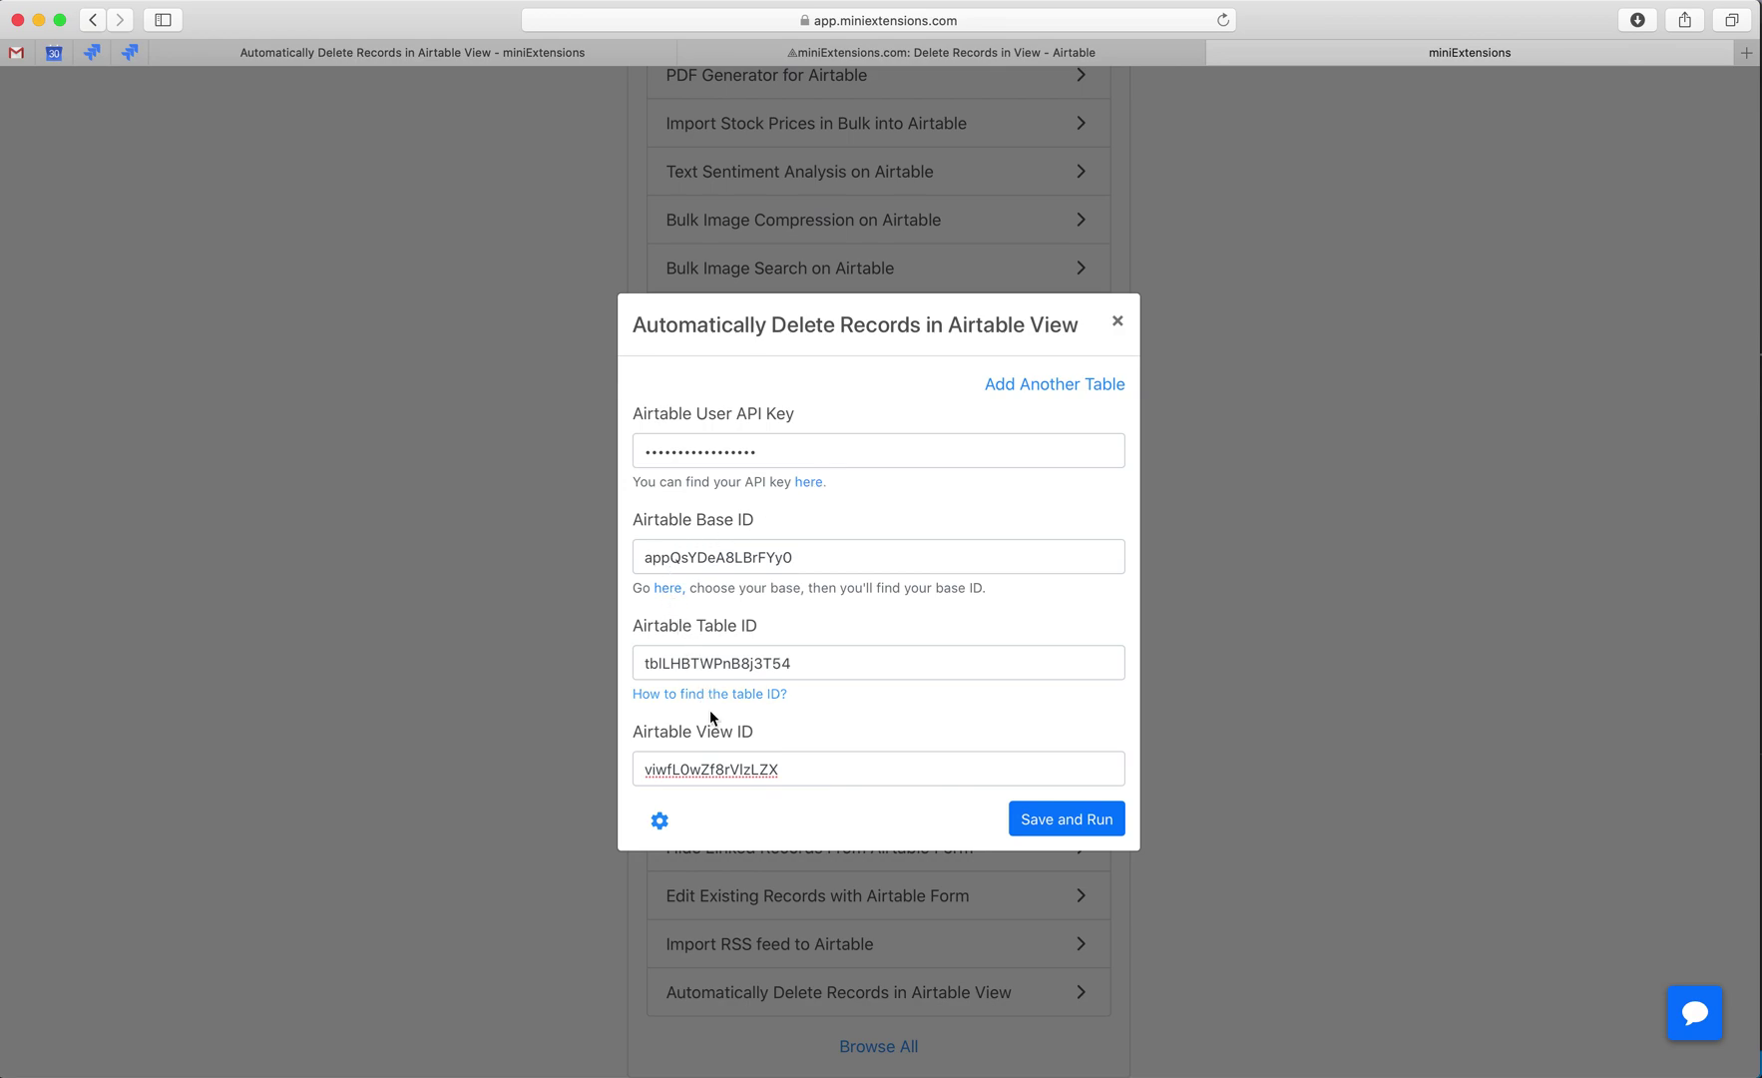
# Step: Copy the Old Stories view ID from the Airtable URL into View ID, then Save and Run
pyautogui.click(1034, 55)
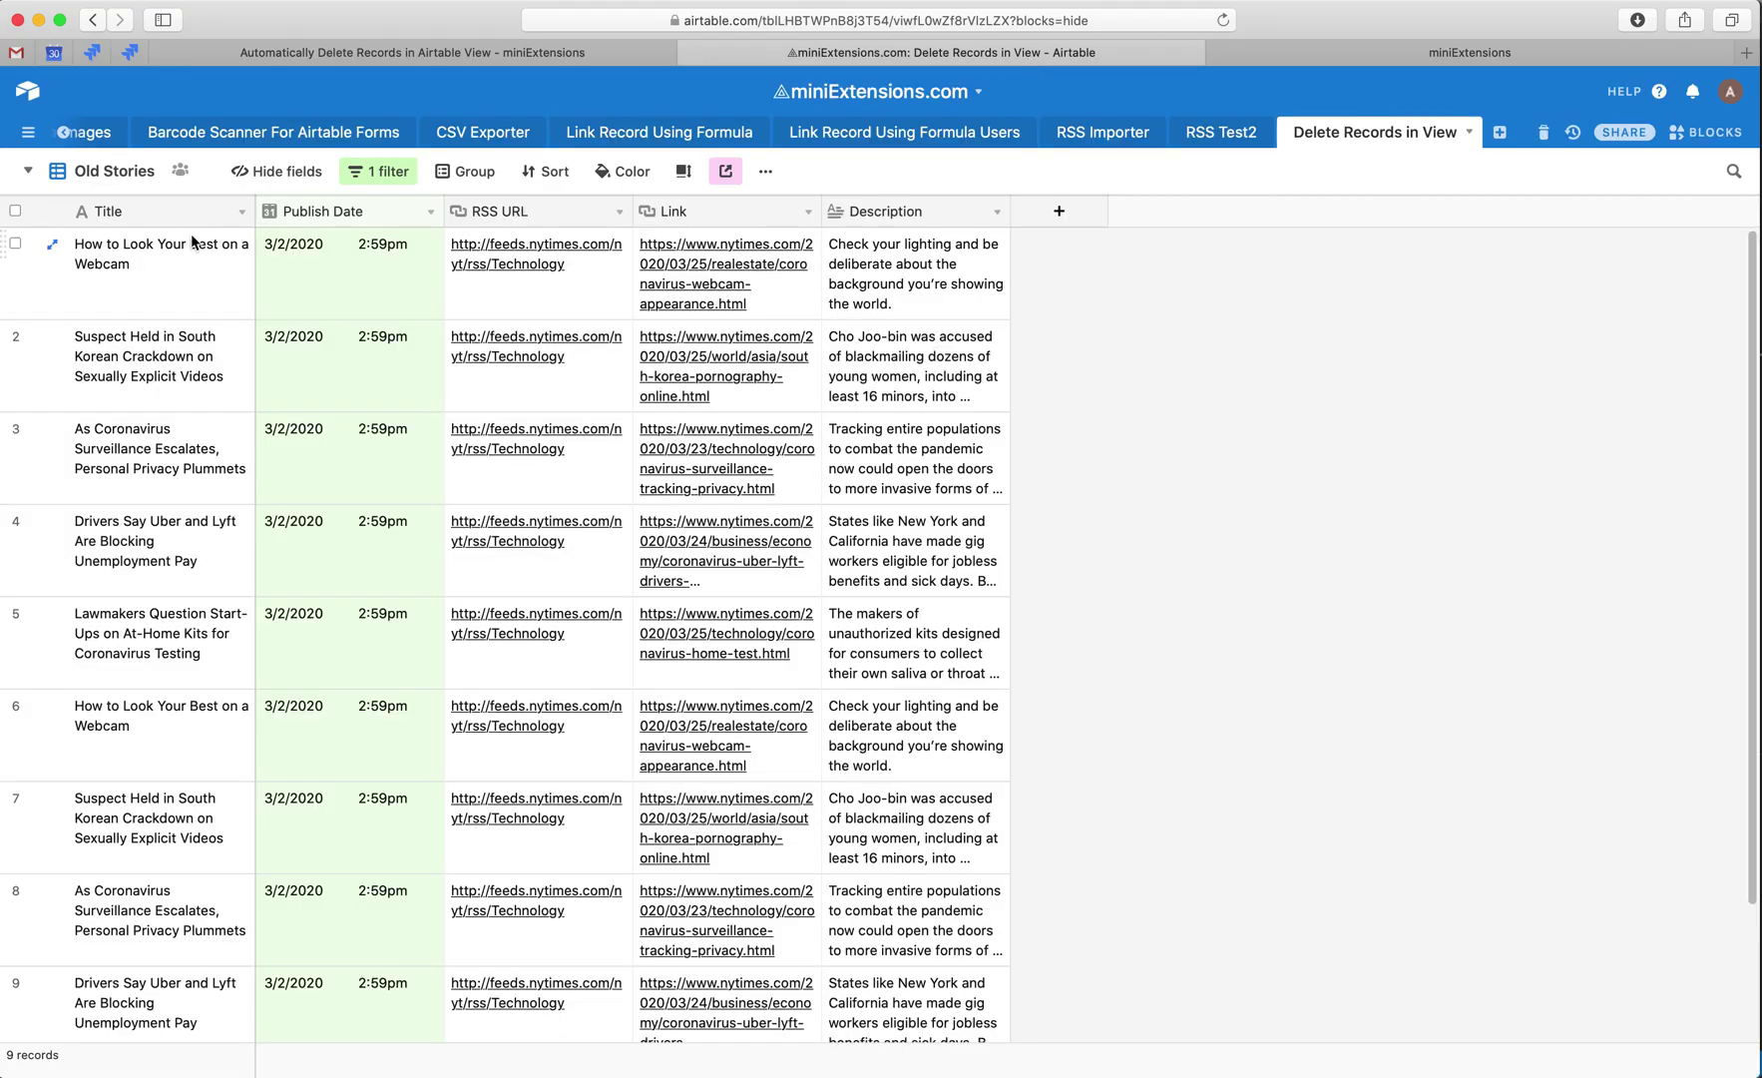
pyautogui.click(90, 176)
pyautogui.click(118, 263)
pyautogui.click(890, 18)
pyautogui.doubleClick(850, 17)
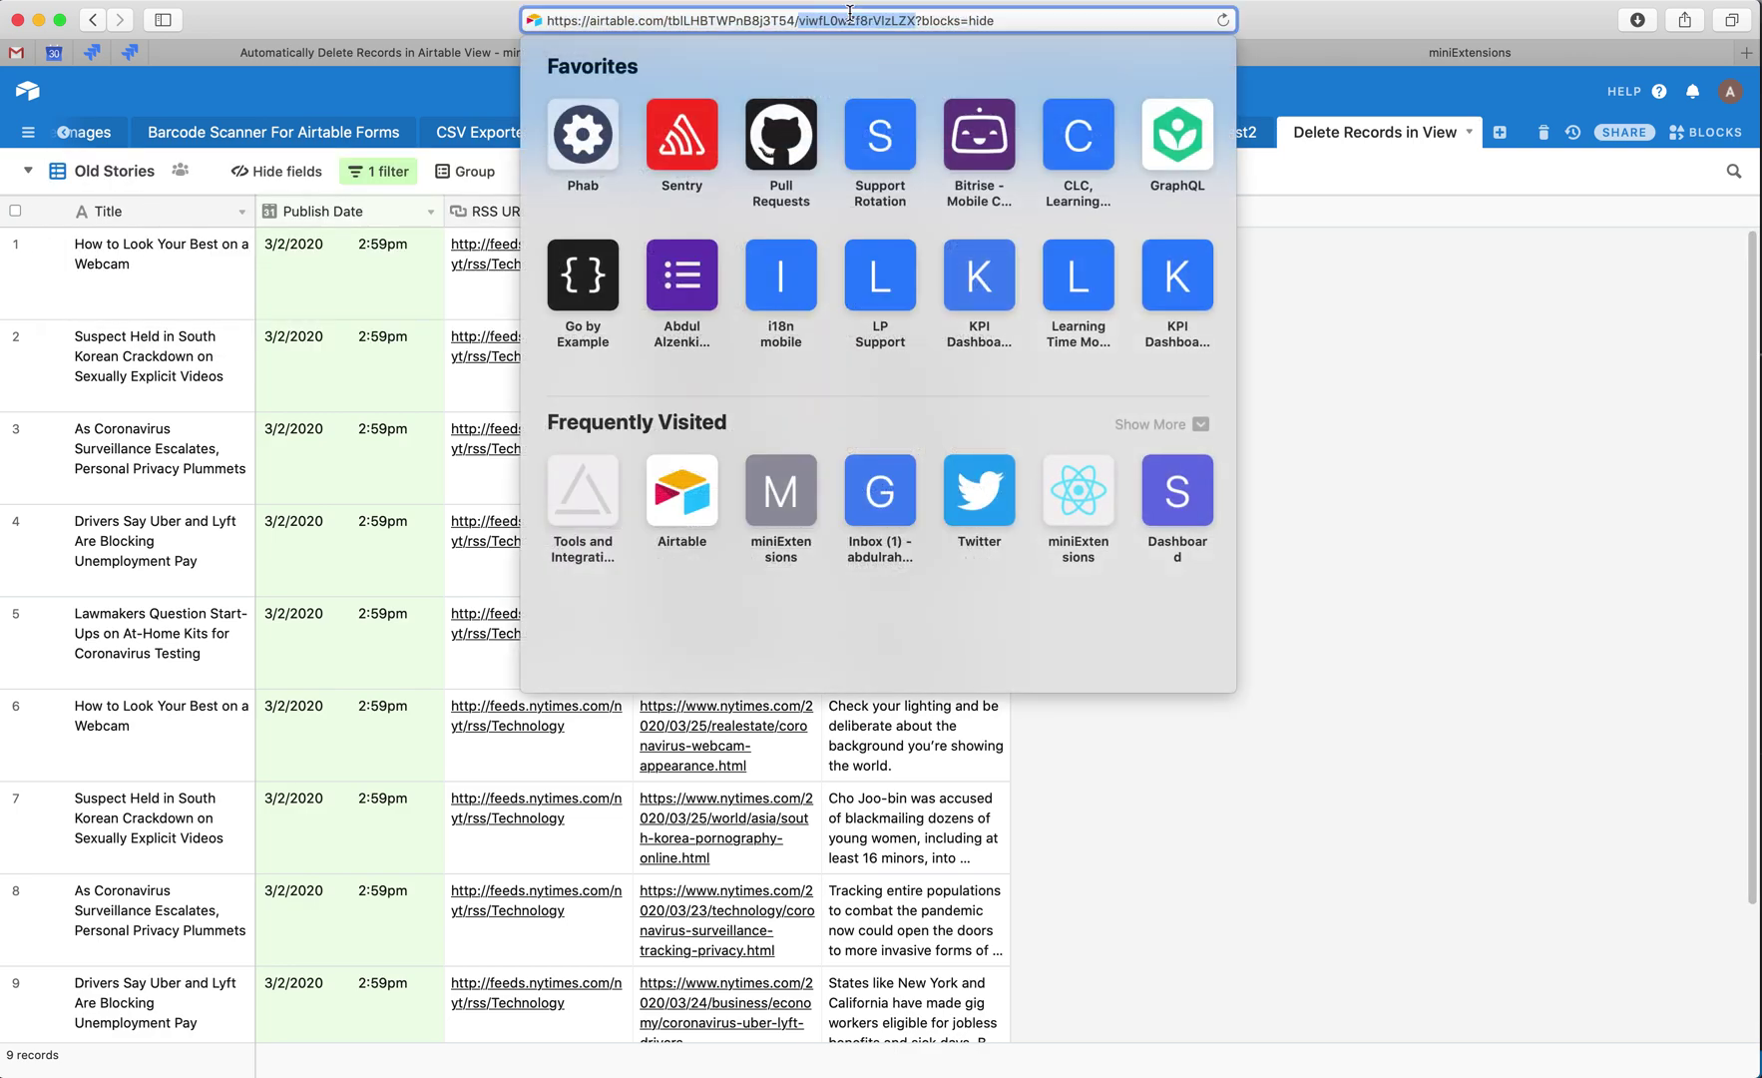
pyautogui.click(1395, 51)
pyautogui.click(1039, 827)
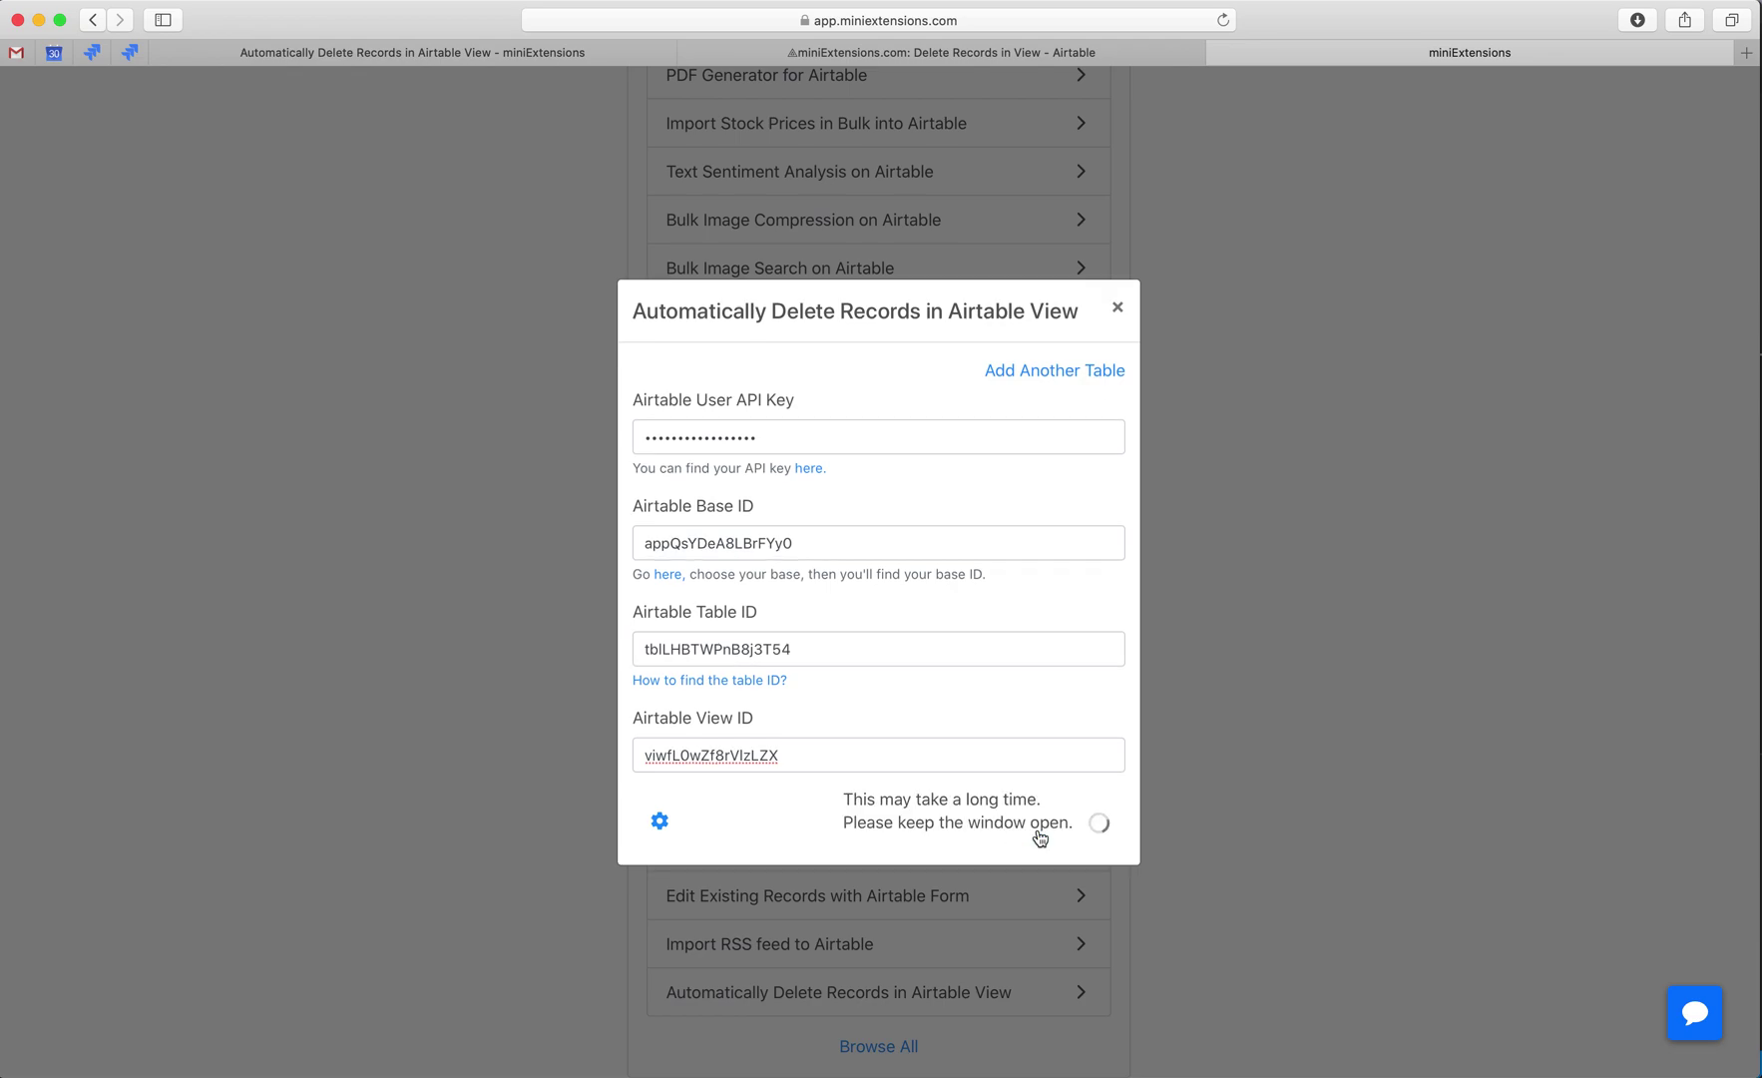
# Step: Confirm in Airtable that Old Stories is emptied and Grid view holds 15 records
pyautogui.hotkey('ctrl', 'shift', 'Tab')
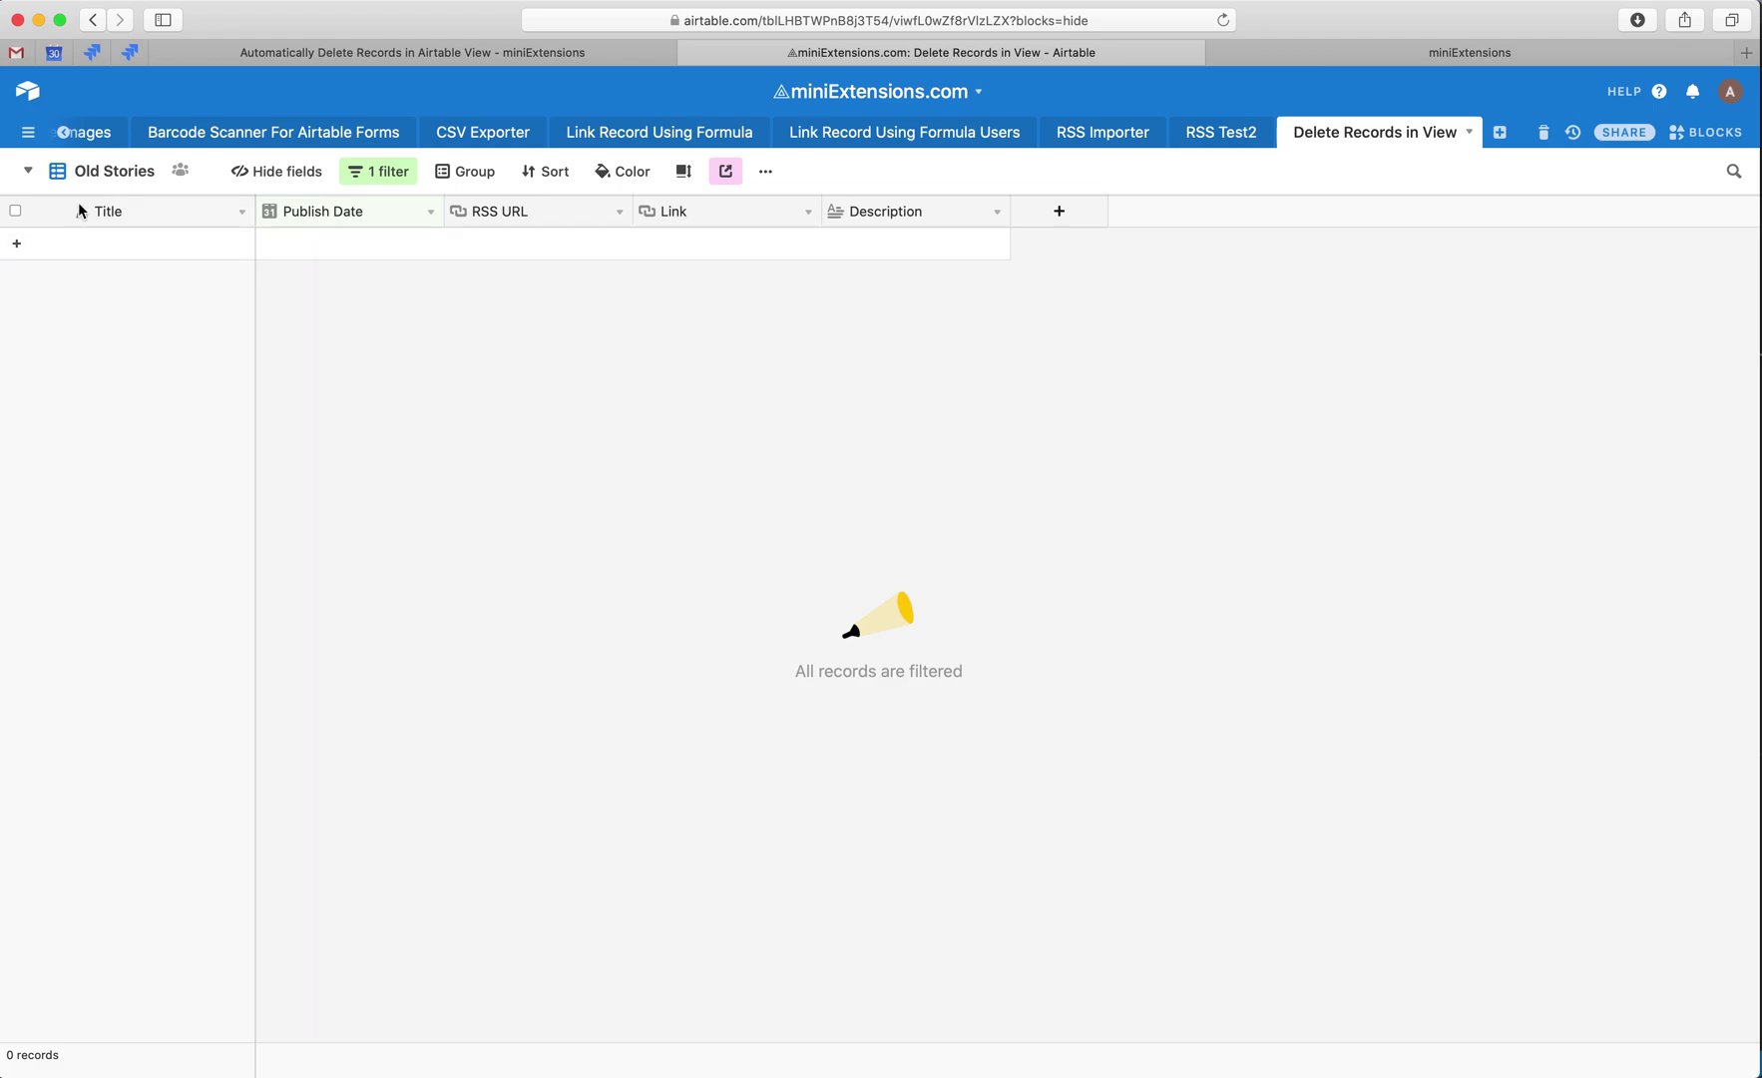
pyautogui.click(91, 174)
pyautogui.click(161, 220)
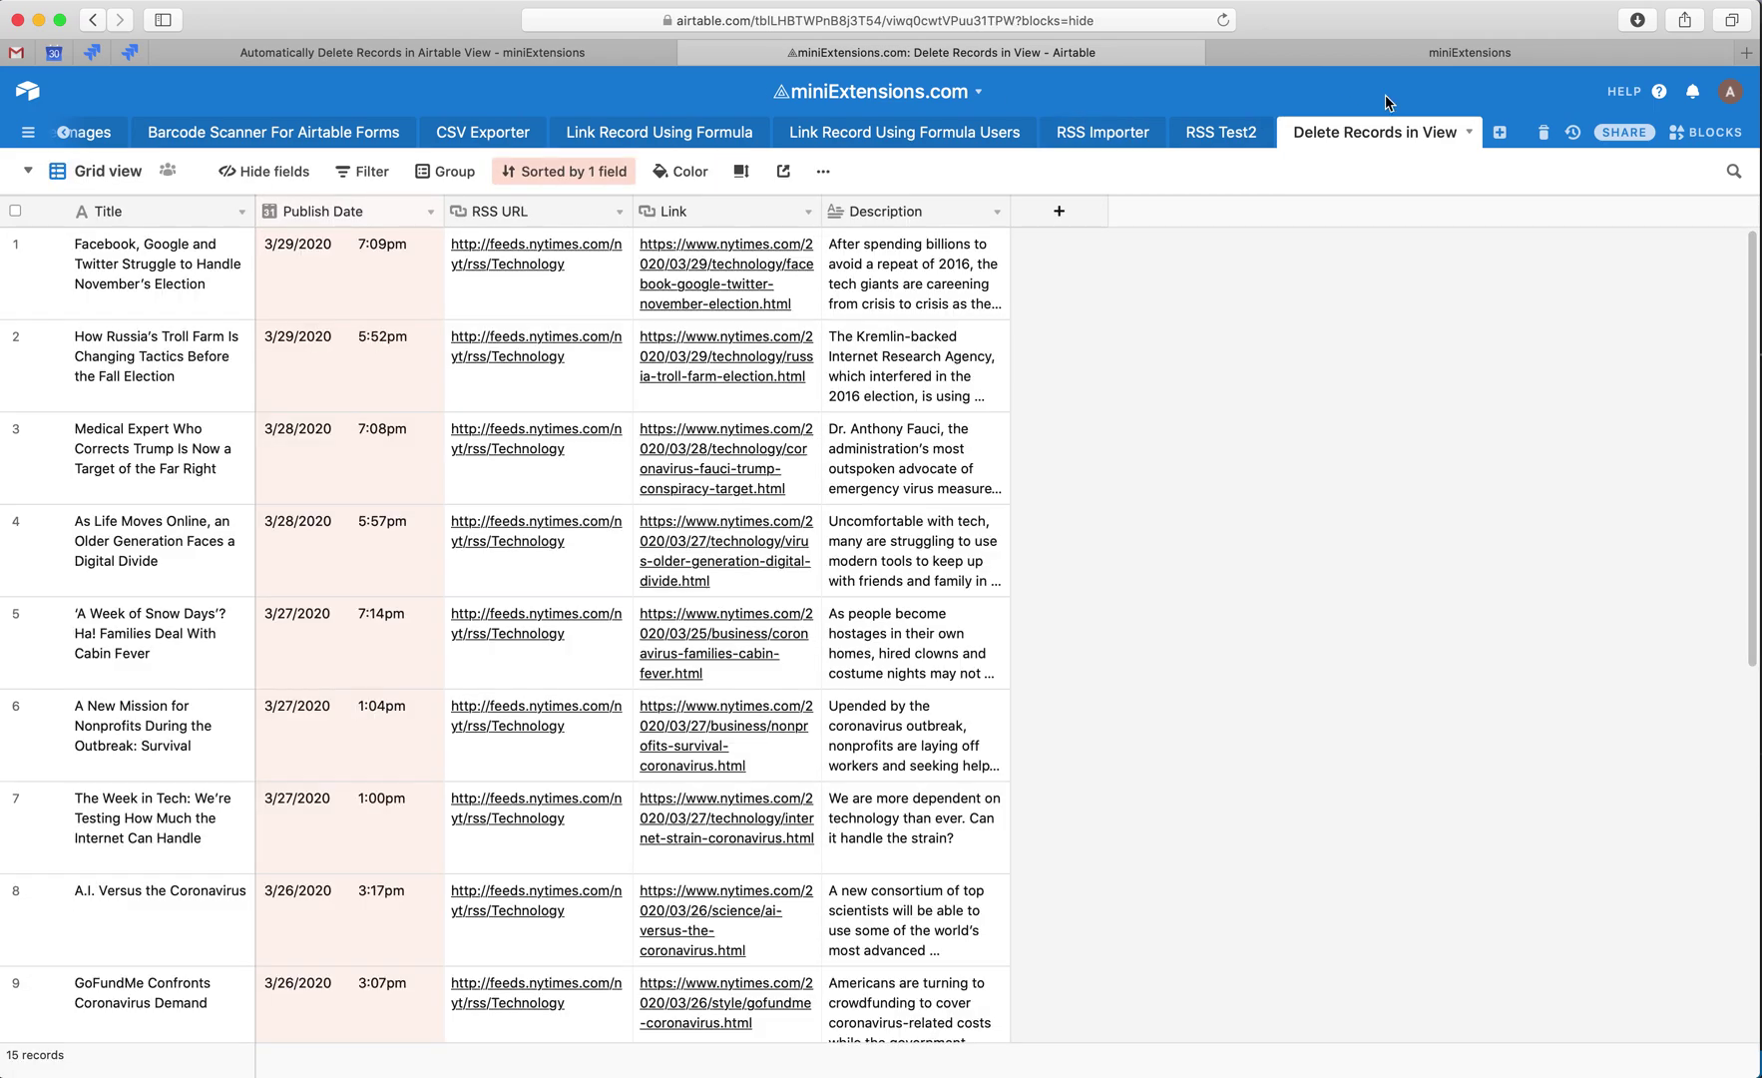
pyautogui.hotkey('ctrl', 'Tab')
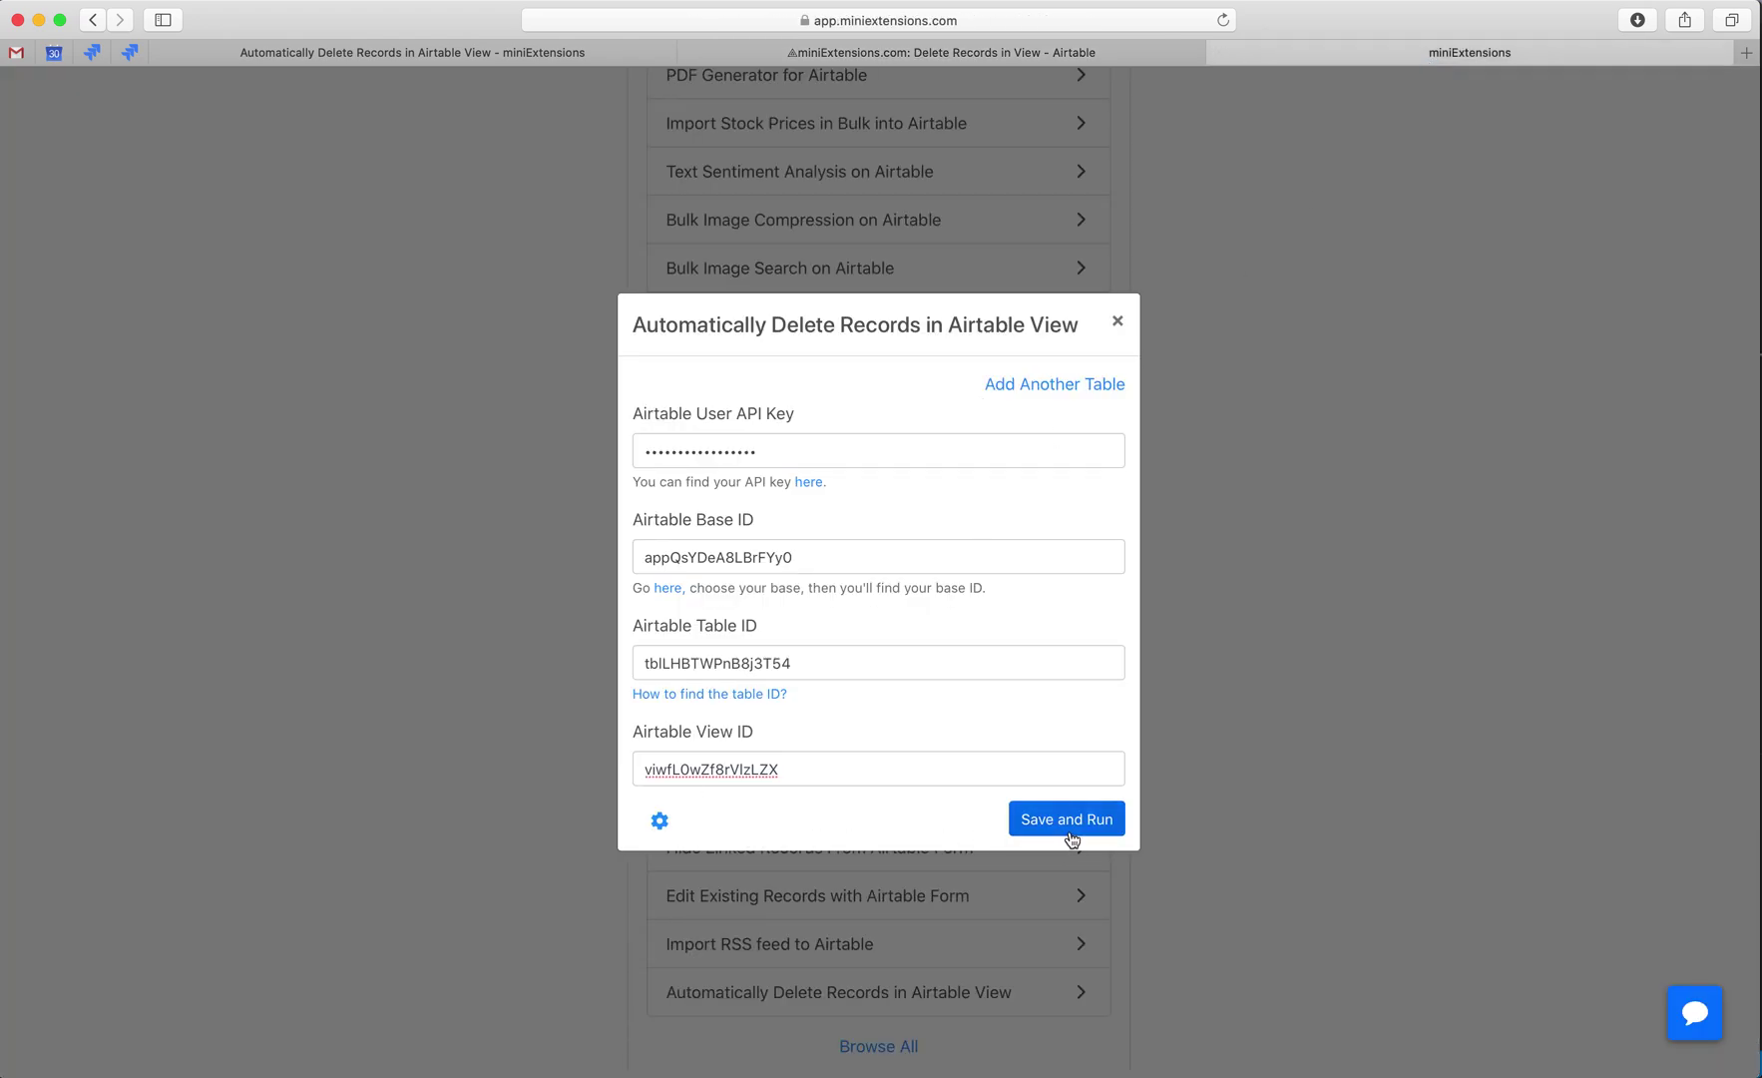
# Step: Review the extension's schedule and webhook settings without choosing a schedule, then close them
pyautogui.click(672, 823)
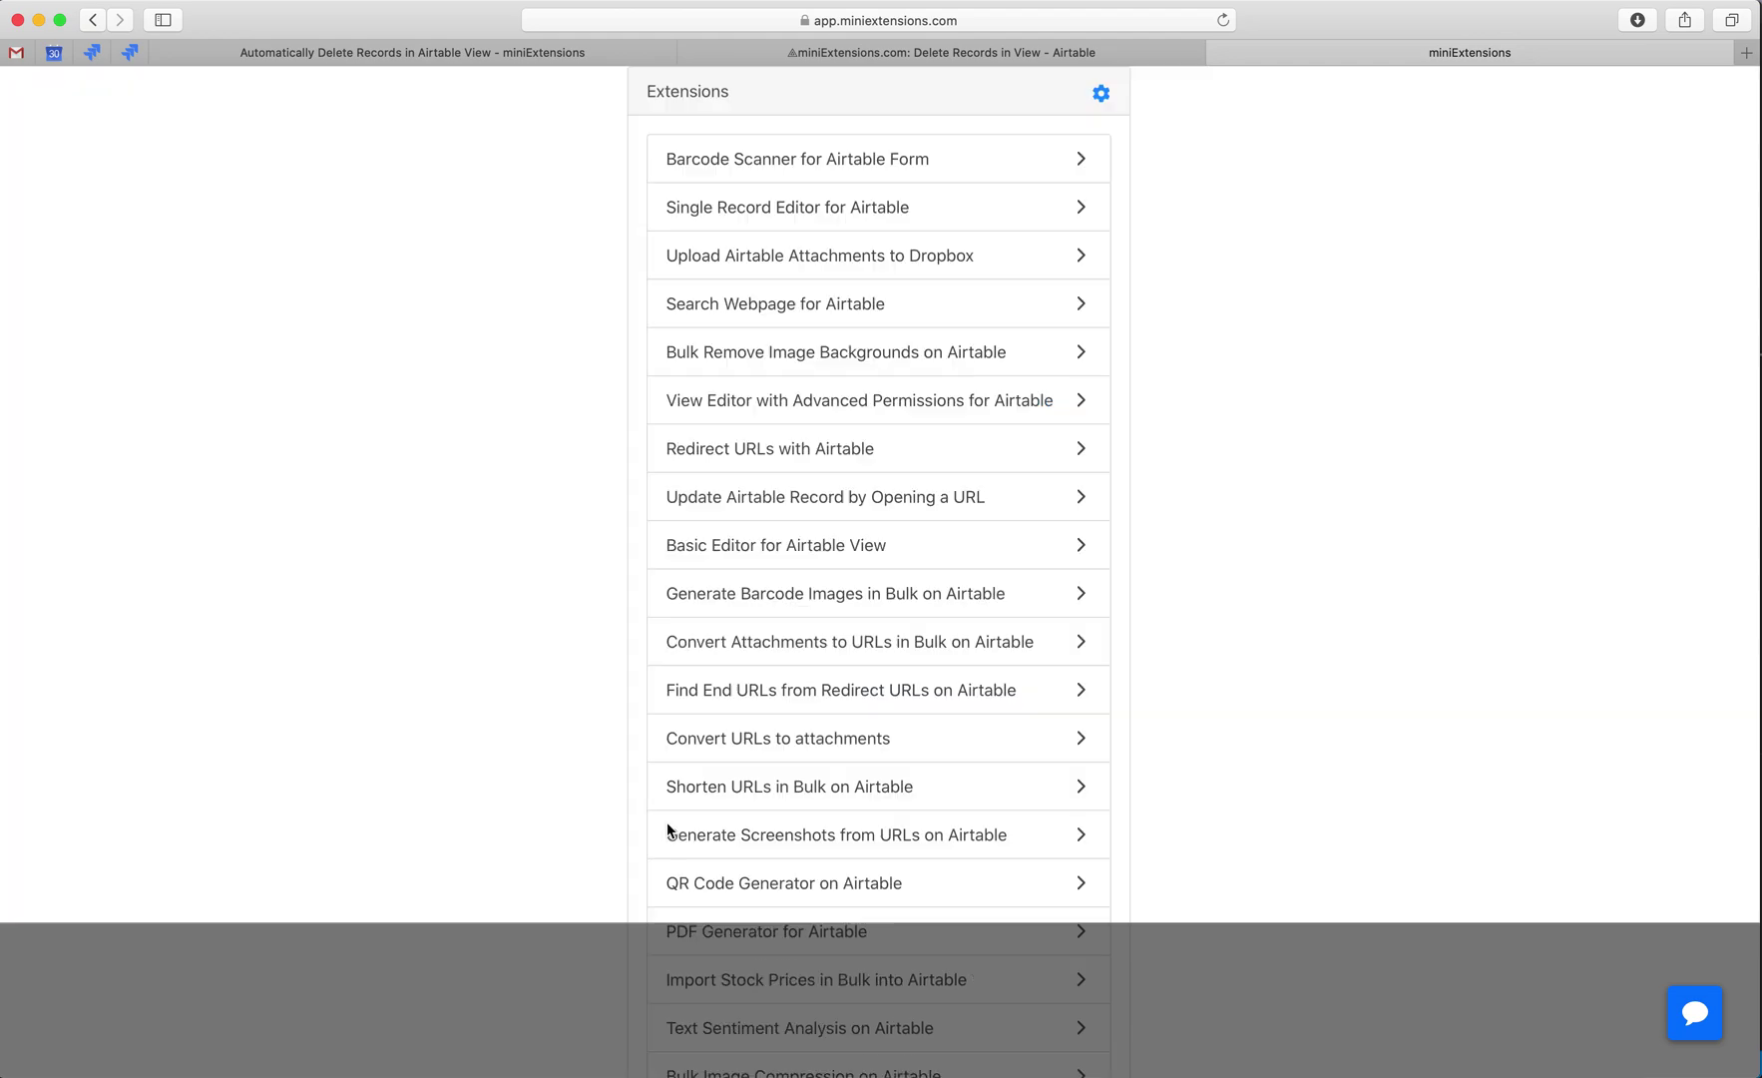
pyautogui.click(794, 506)
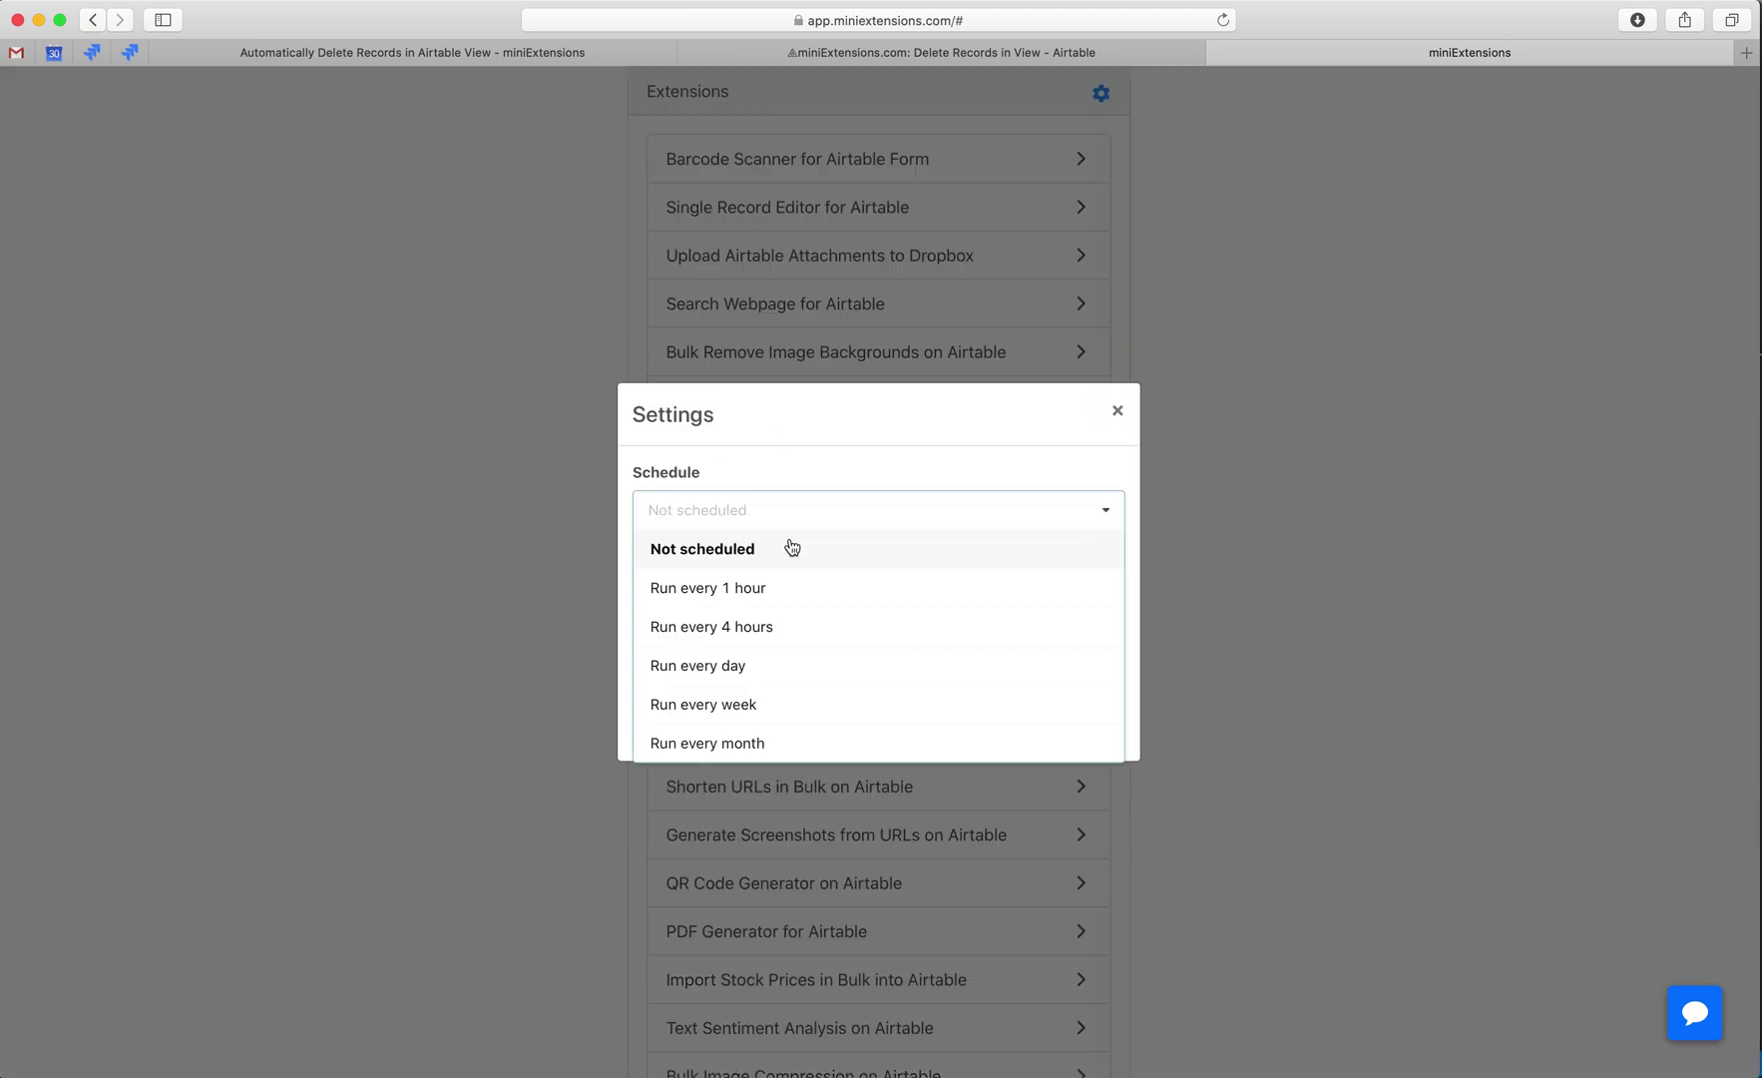
pyautogui.click(789, 460)
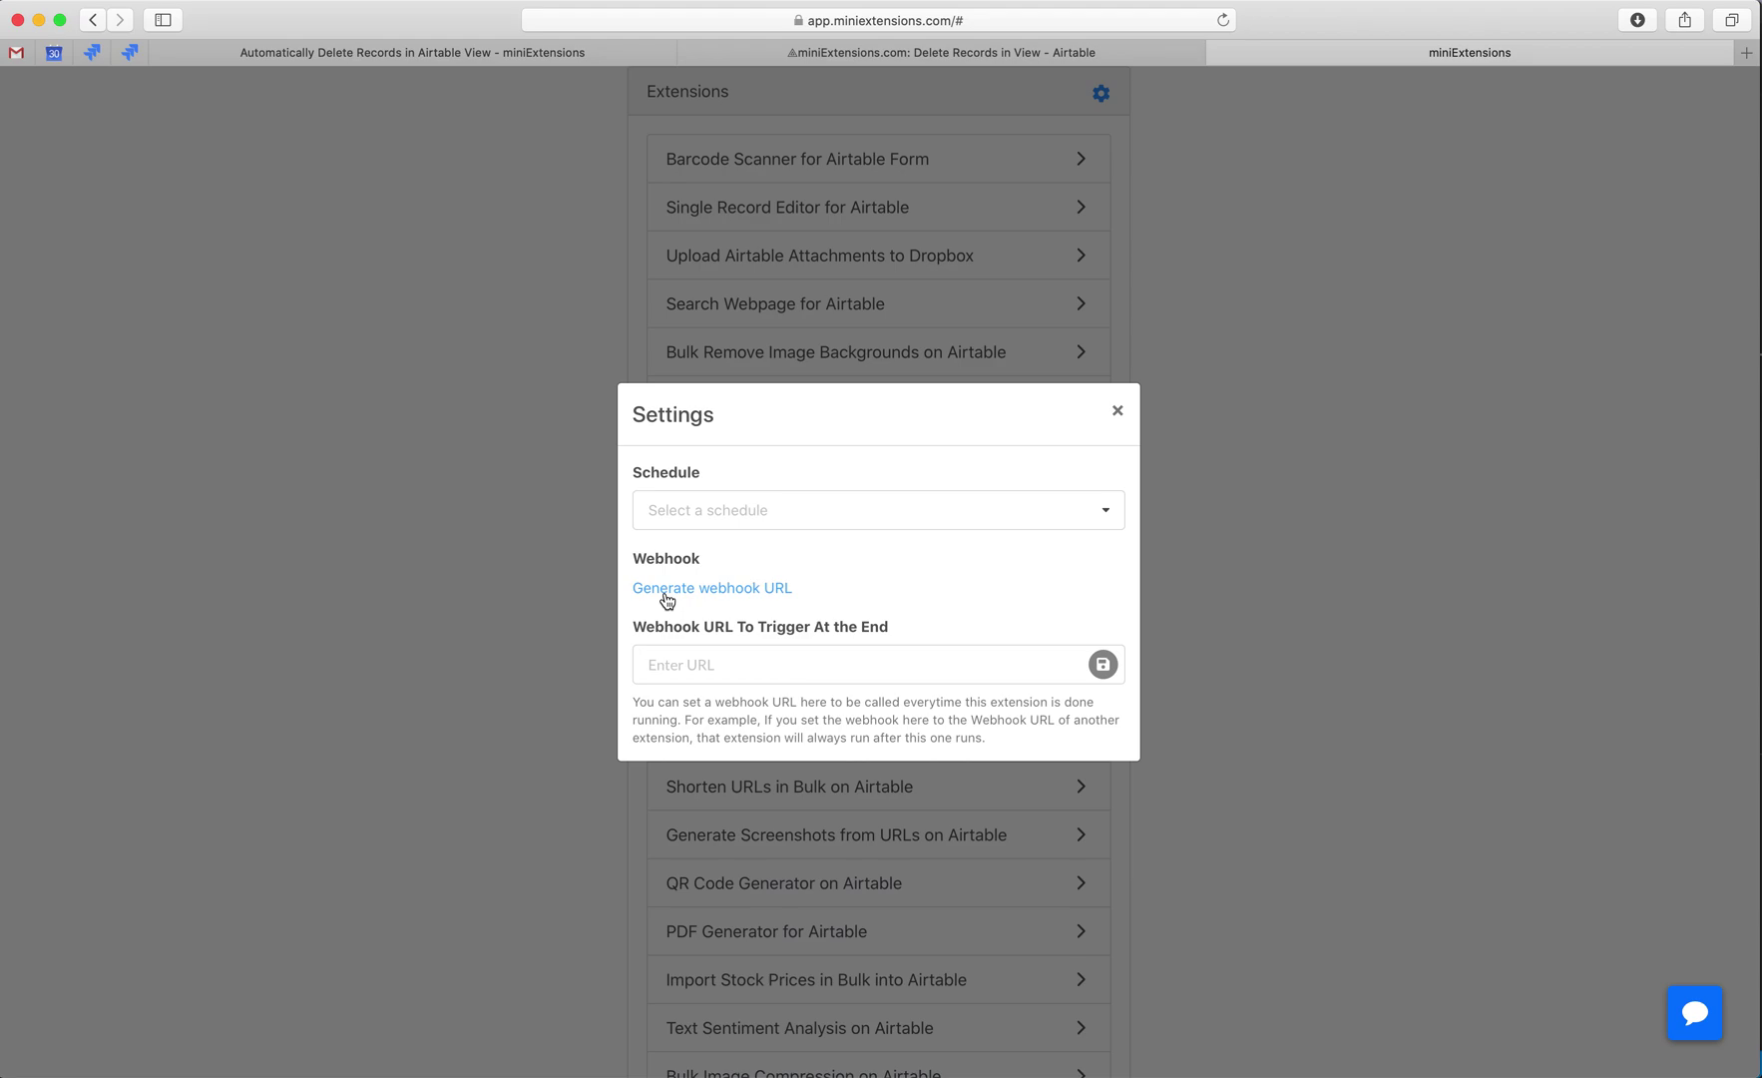
pyautogui.click(475, 561)
pyautogui.scroll(-10, 855, 974)
# Step: Add a blank second table entry, then return to Table 1's saved base, table and view IDs
pyautogui.click(833, 983)
pyautogui.click(1056, 395)
pyautogui.click(821, 409)
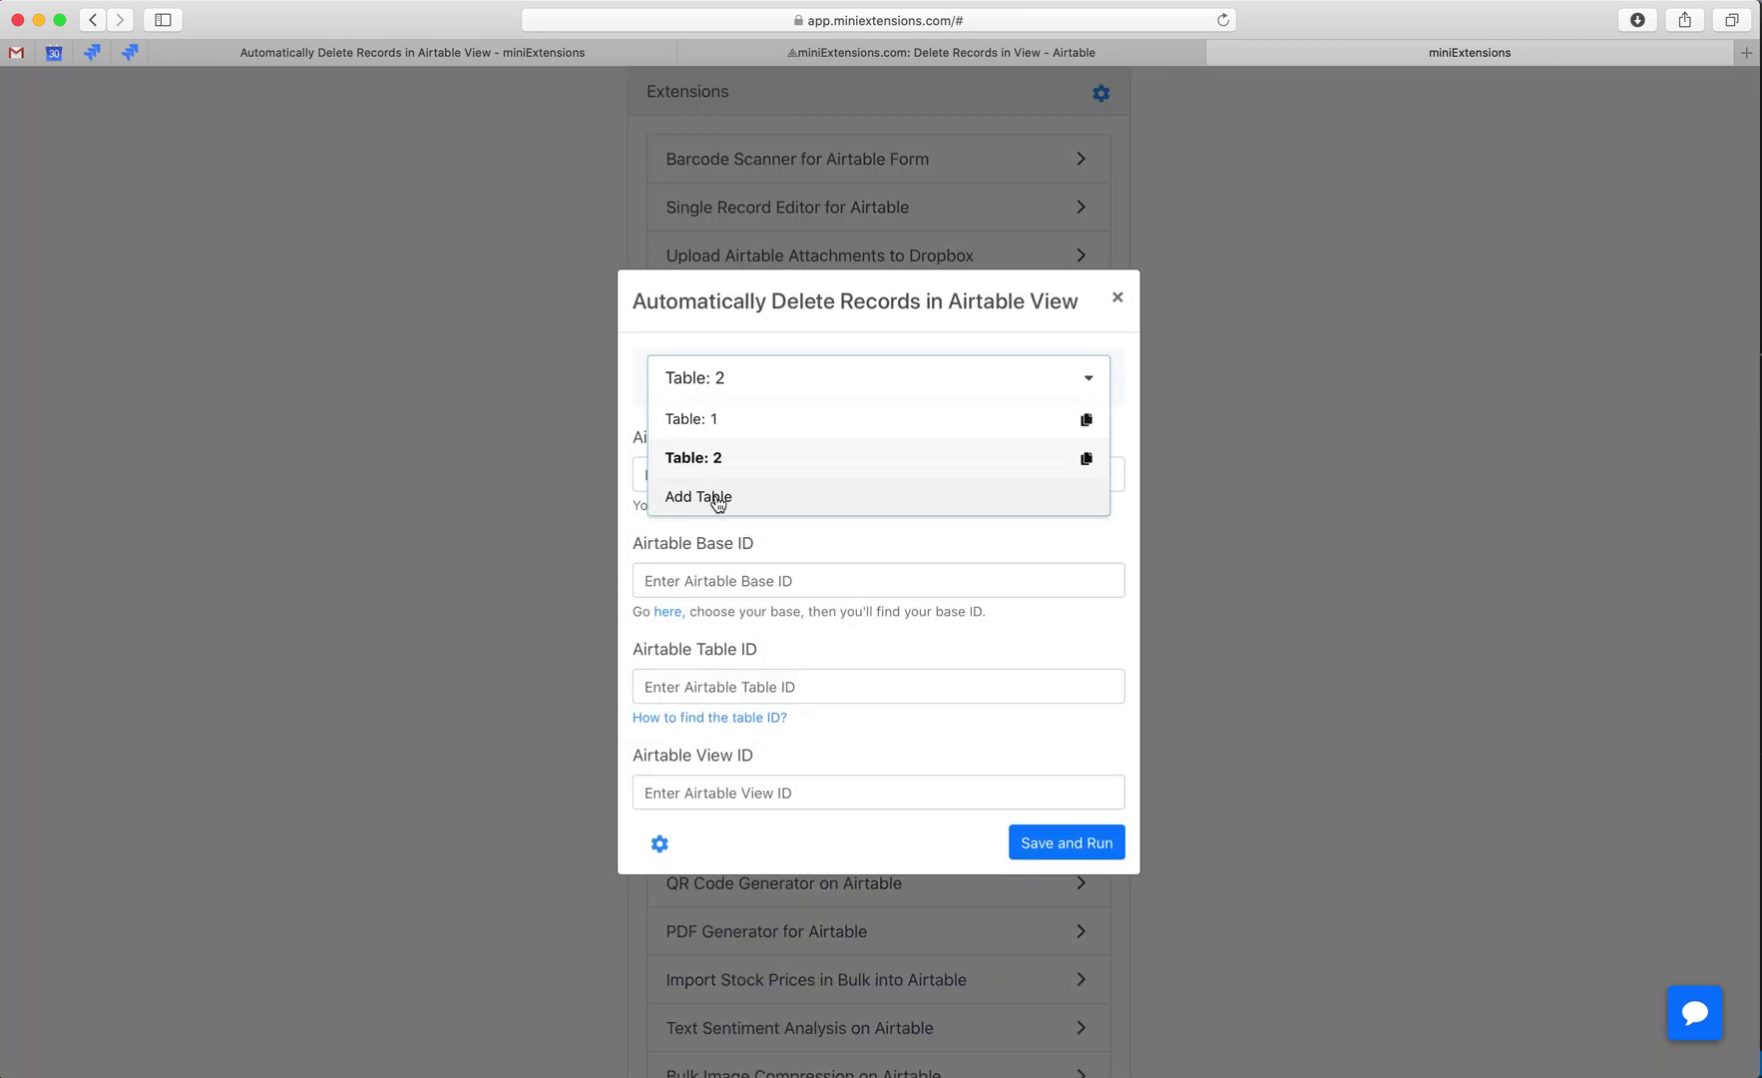
pyautogui.click(624, 365)
pyautogui.click(745, 372)
pyautogui.click(764, 419)
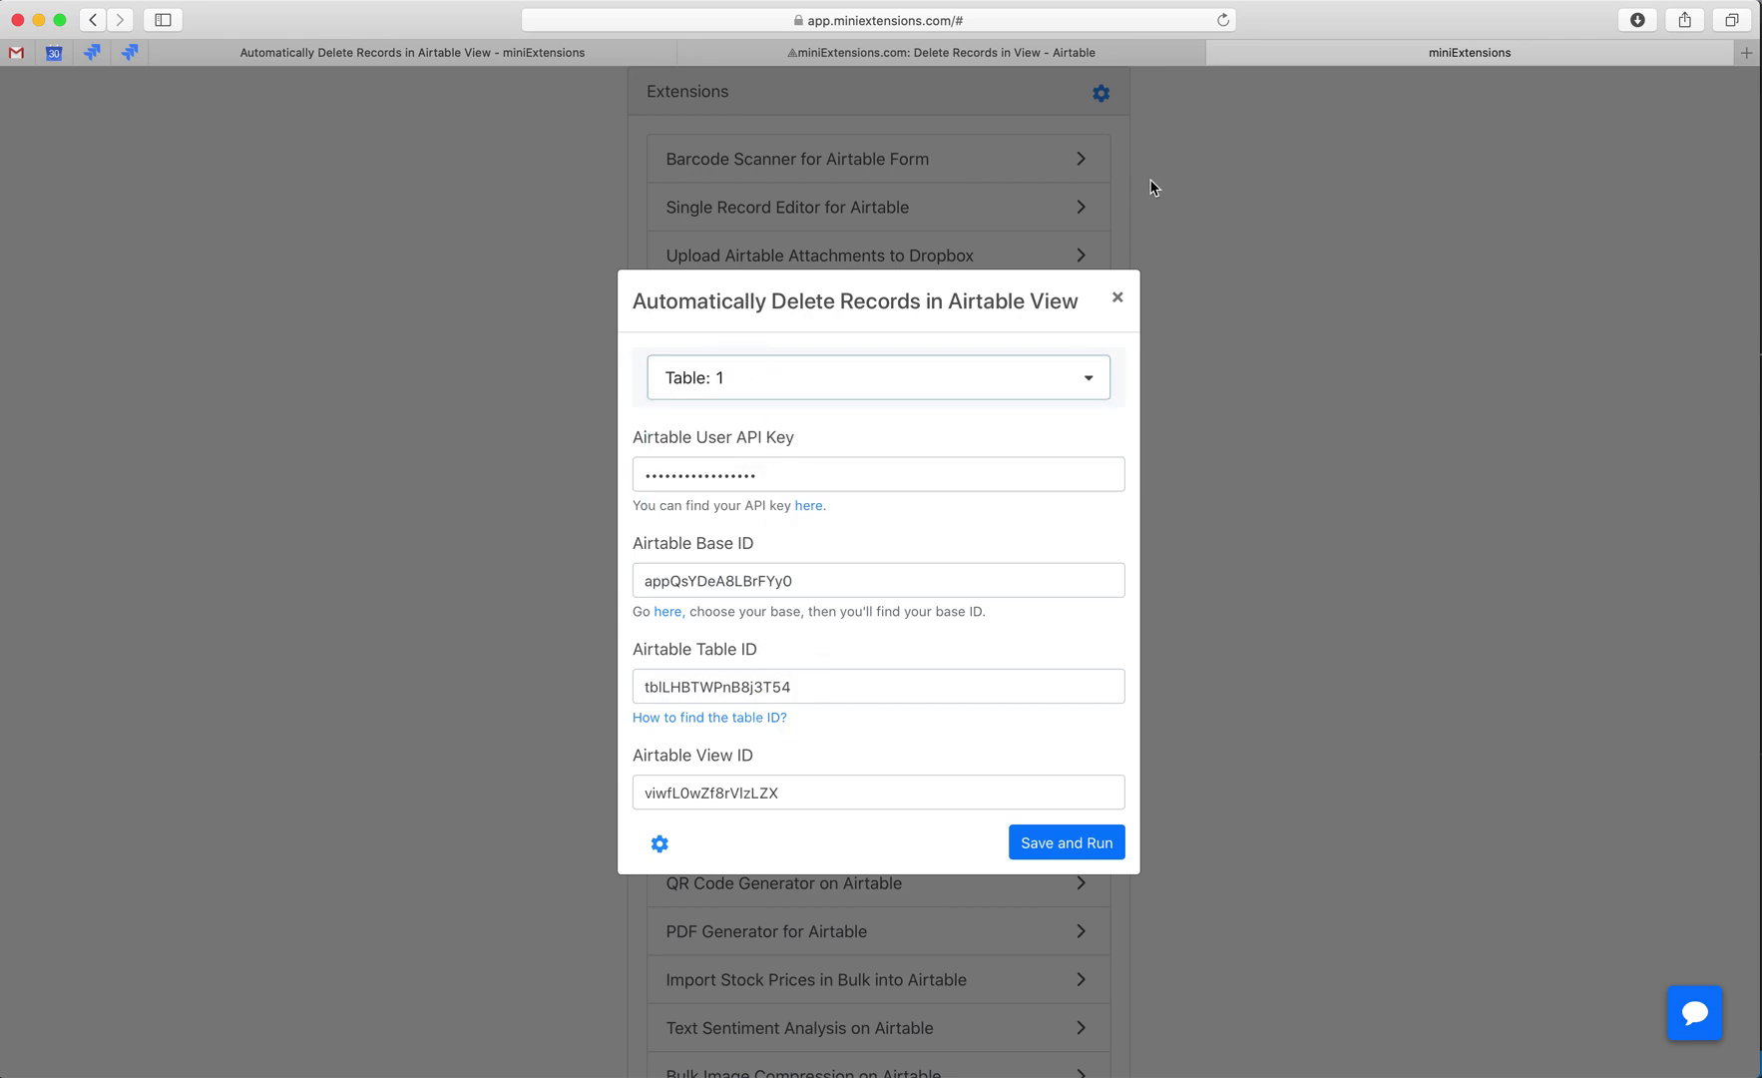